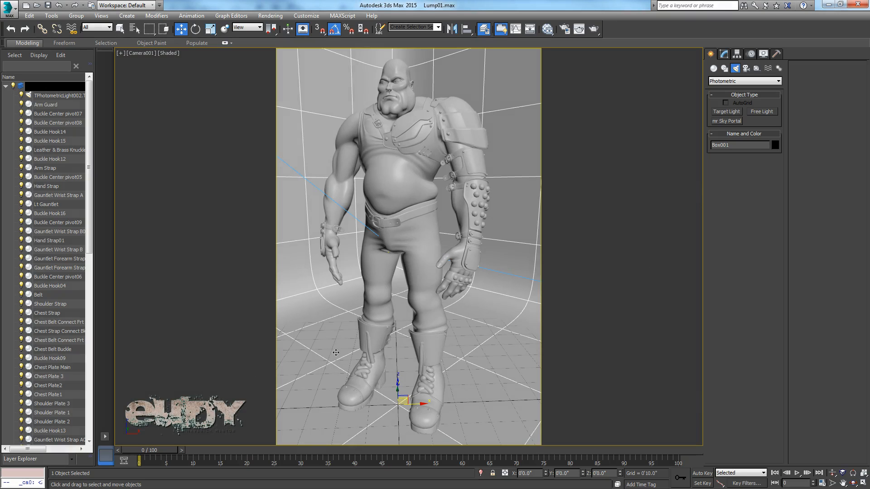
Open the character group and display the MeshSmooth settings of the tank top, undoing the accidental move of its mesh.
{"action": "left_click_drag", "start_coordinate": [158, 450], "coordinate": [127, 449]}
{"action": "key", "text": "w"}
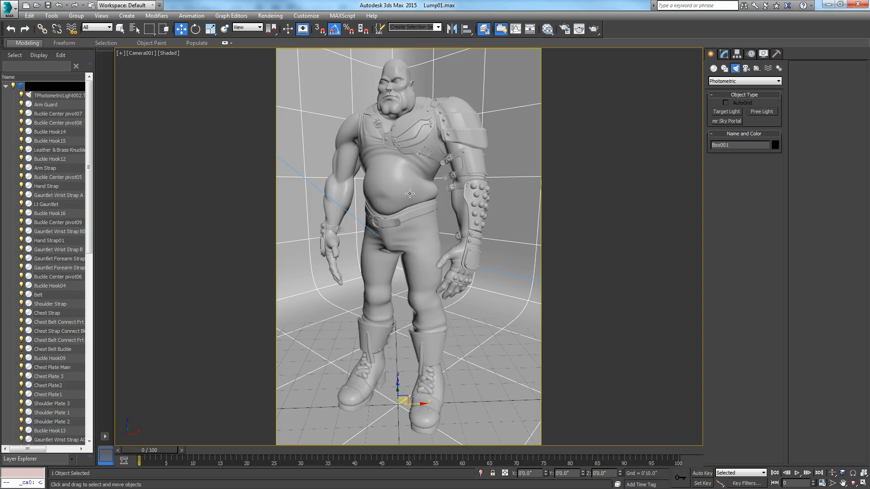
{"action": "left_click", "coordinate": [410, 193]}
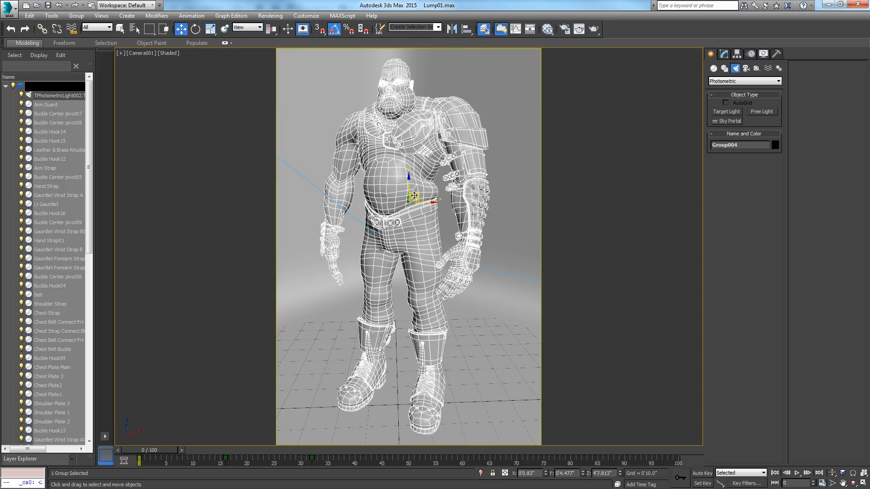
{"action": "left_click", "coordinate": [73, 18]}
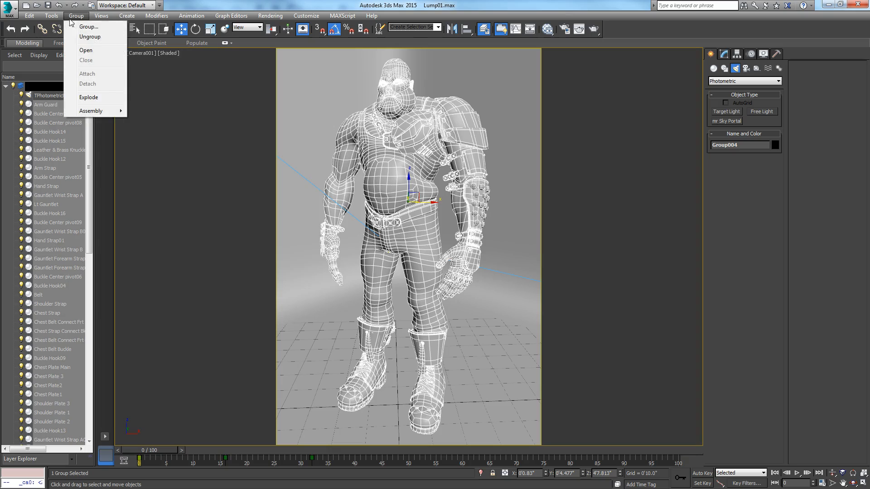
{"action": "left_click", "coordinate": [86, 50]}
{"action": "left_click", "coordinate": [434, 198]}
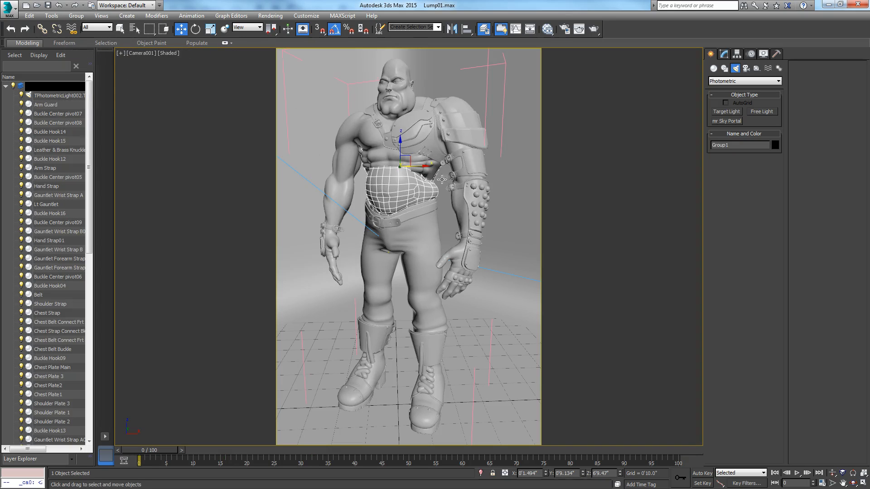
{"action": "left_click", "coordinate": [59, 5]}
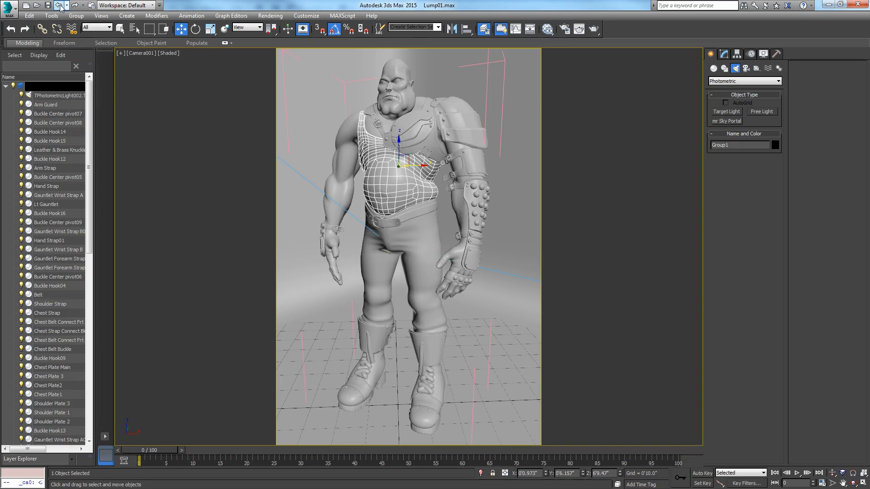
{"action": "left_click", "coordinate": [724, 54]}
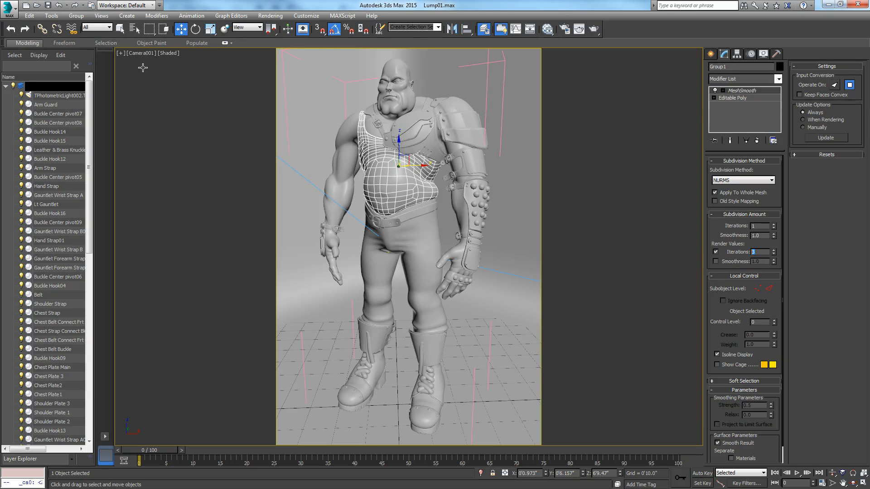
Close the character group so the whole figure is selected as one object.
{"action": "left_click", "coordinate": [76, 15]}
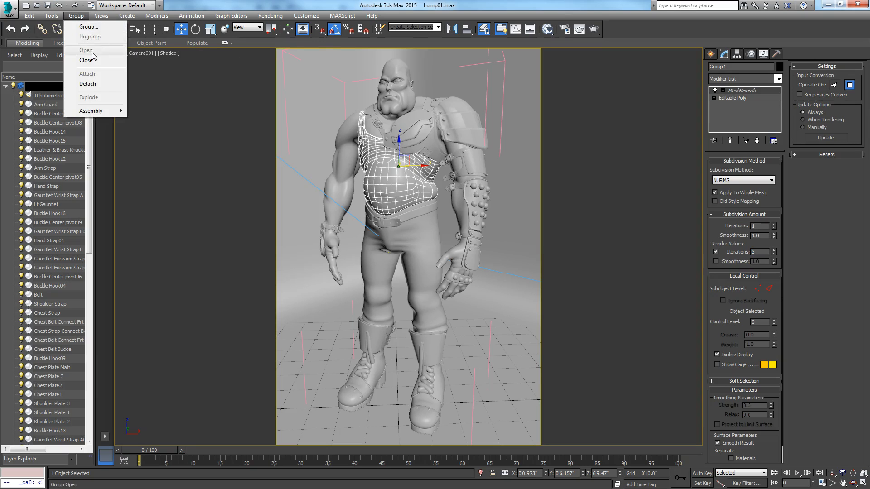
{"action": "left_click", "coordinate": [93, 60]}
{"action": "left_click", "coordinate": [433, 162]}
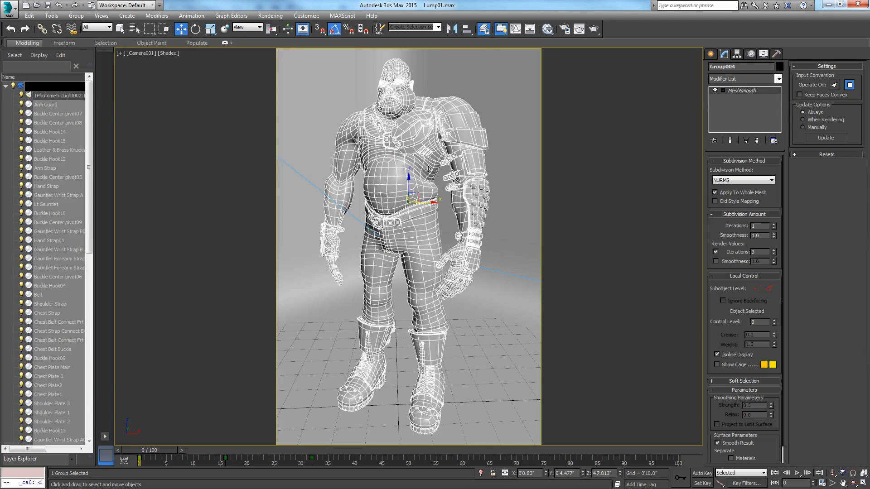
Review the character group's rotation at frames 16 and 32 with the Rotate tool and Auto Key active, and switch Auto Key off.
{"action": "right_click", "coordinate": [410, 190]}
{"action": "left_click", "coordinate": [421, 205]}
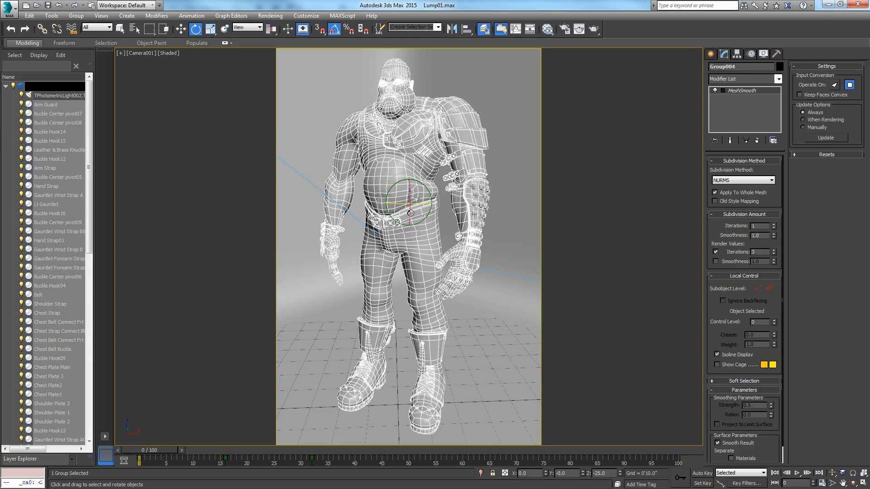
{"action": "left_click", "coordinate": [701, 473]}
{"action": "left_click_drag", "start_coordinate": [159, 451], "coordinate": [240, 453]}
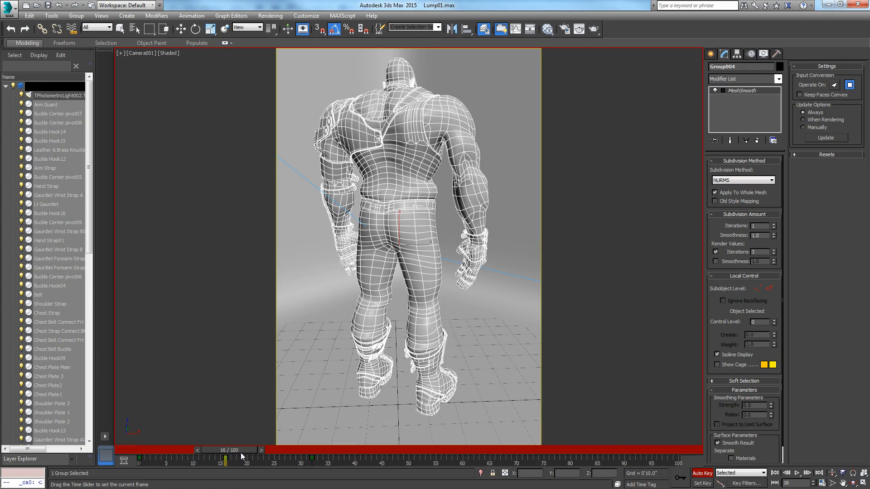
{"action": "key", "text": "e"}
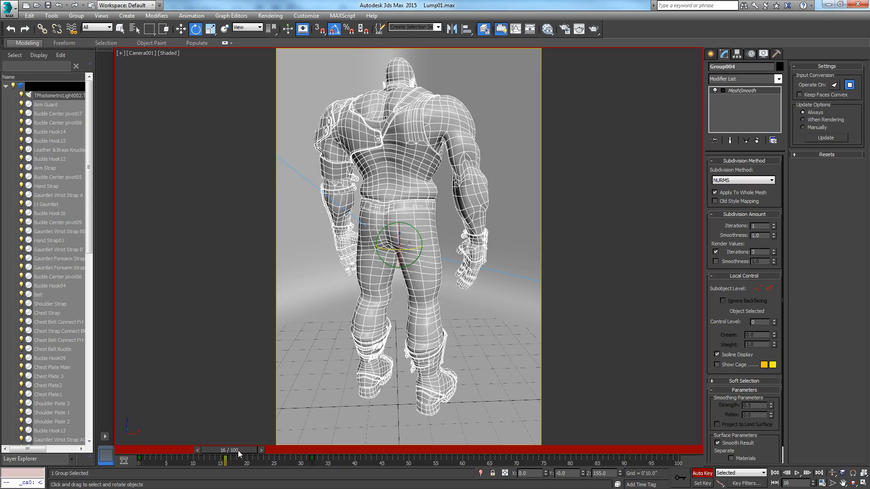
{"action": "left_click_drag", "start_coordinate": [232, 449], "coordinate": [320, 460]}
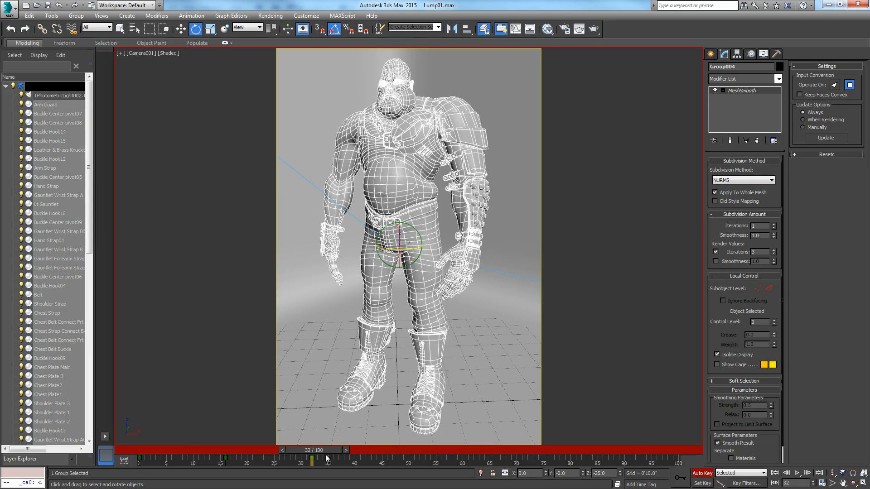
{"action": "mouse_move", "coordinate": [317, 451]}
{"action": "left_mouse_down"}
{"action": "mouse_move", "coordinate": [148, 449]}
{"action": "mouse_move", "coordinate": [309, 469]}
{"action": "mouse_move", "coordinate": [323, 463]}
{"action": "mouse_move", "coordinate": [257, 449]}
{"action": "mouse_move", "coordinate": [144, 447]}
{"action": "mouse_move", "coordinate": [314, 465]}
{"action": "left_mouse_up"}
{"action": "key", "text": "e"}
{"action": "left_click", "coordinate": [702, 473]}
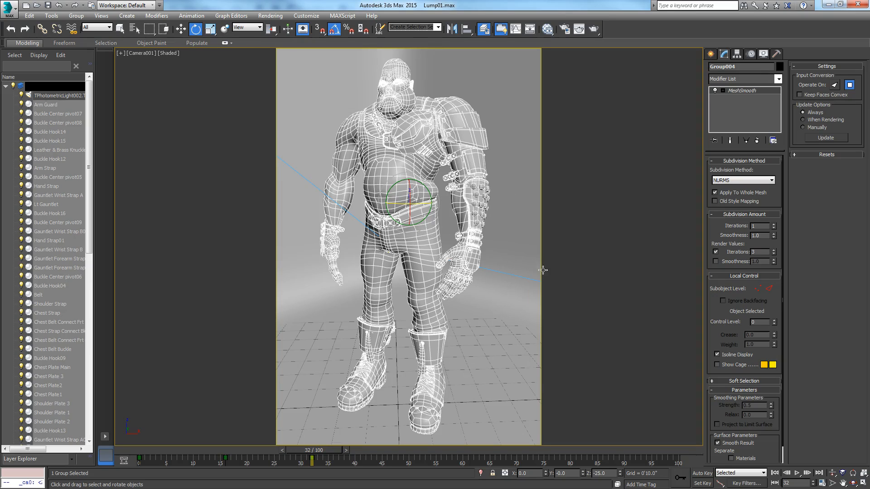
Set the render output size to 800x1200 in Render Setup and minimize the dialog.
{"action": "left_click", "coordinate": [564, 31]}
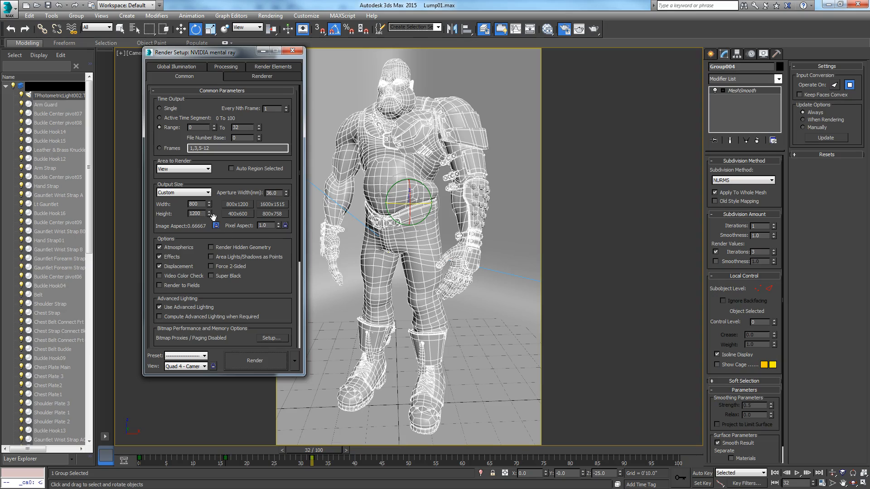
{"action": "left_click", "coordinate": [234, 213]}
{"action": "left_click", "coordinate": [237, 204]}
{"action": "left_click", "coordinate": [263, 51]}
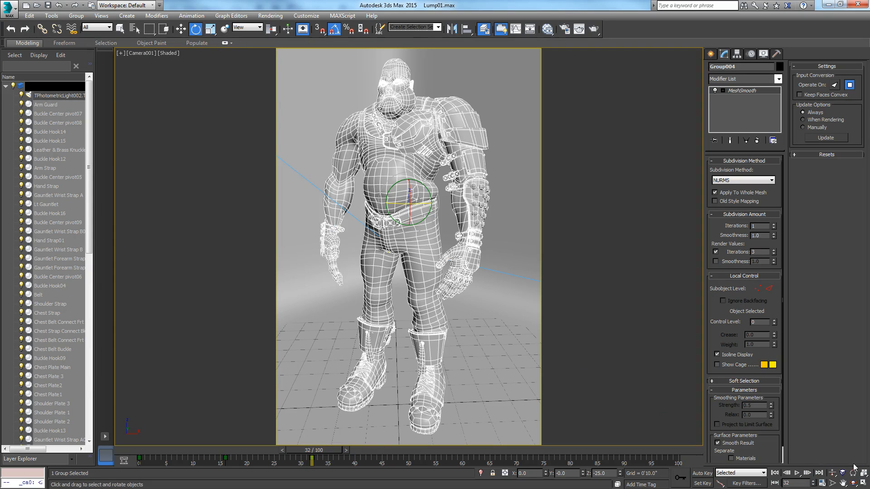
Show all four viewports, select the curved backdrop box and orbit the top view into an angled orthographic view.
{"action": "left_click", "coordinate": [863, 483]}
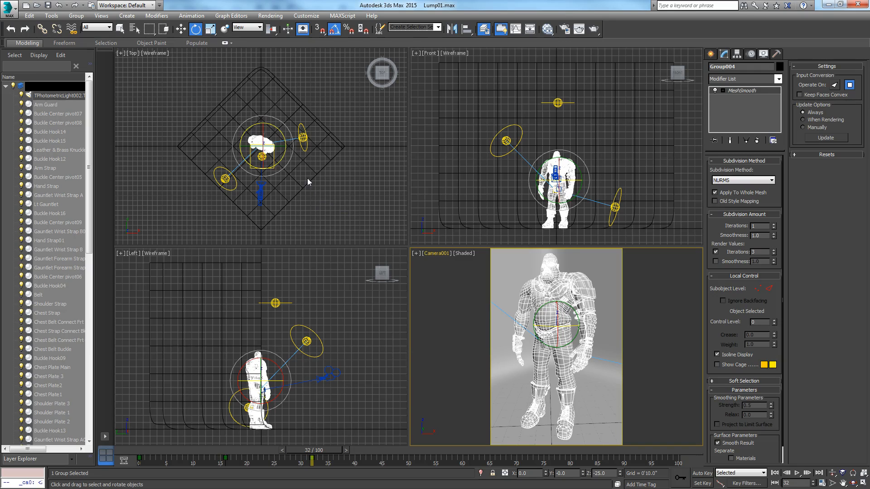
{"action": "left_click", "coordinate": [306, 167]}
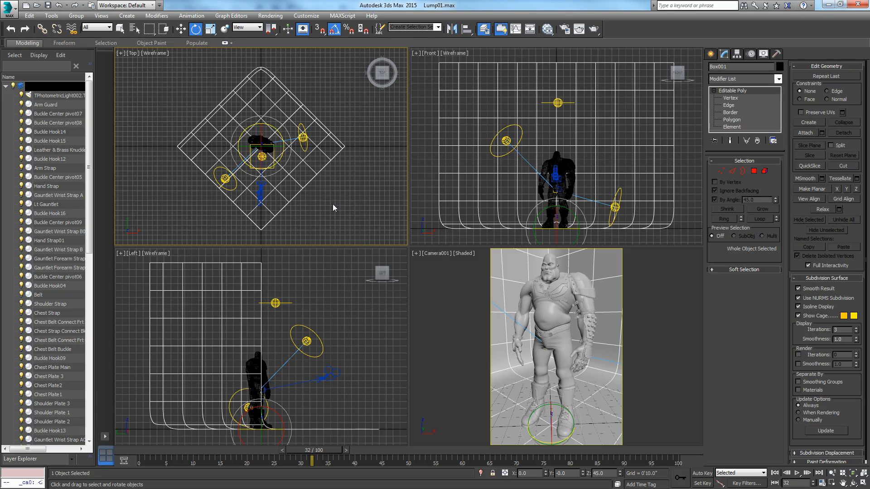
{"action": "middle_click_drag", "start_coordinate": [336, 204], "coordinate": [254, 77], "text": "alt"}
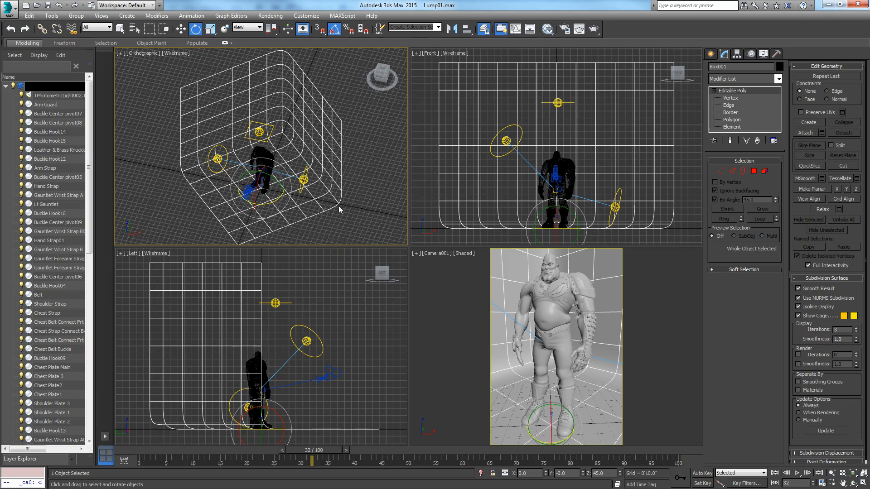
{"action": "mouse_move", "coordinate": [338, 206]}
{"action": "middle_mouse_down", "text": "alt"}
{"action": "mouse_move", "coordinate": [343, 223]}
{"action": "mouse_move", "coordinate": [355, 203]}
{"action": "middle_mouse_up", "text": "alt"}
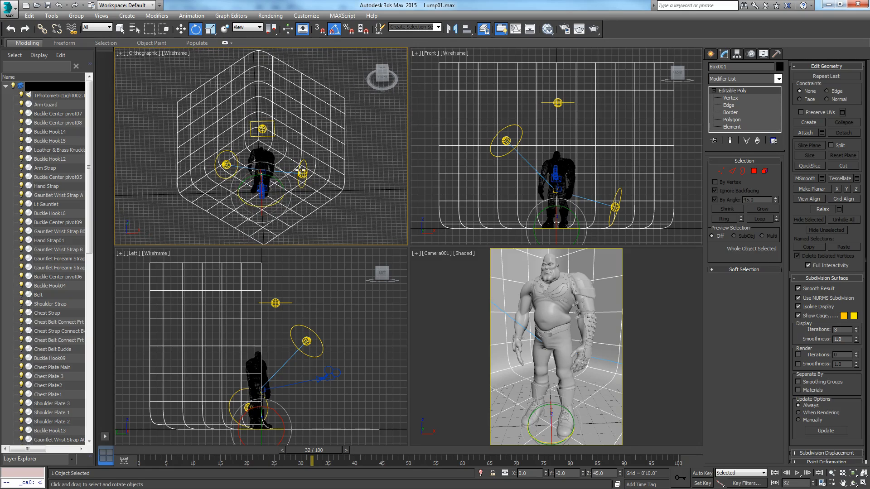
Select the overhead rectangular light, maximize the orthographic view and hide its grid.
{"action": "left_click", "coordinate": [262, 128]}
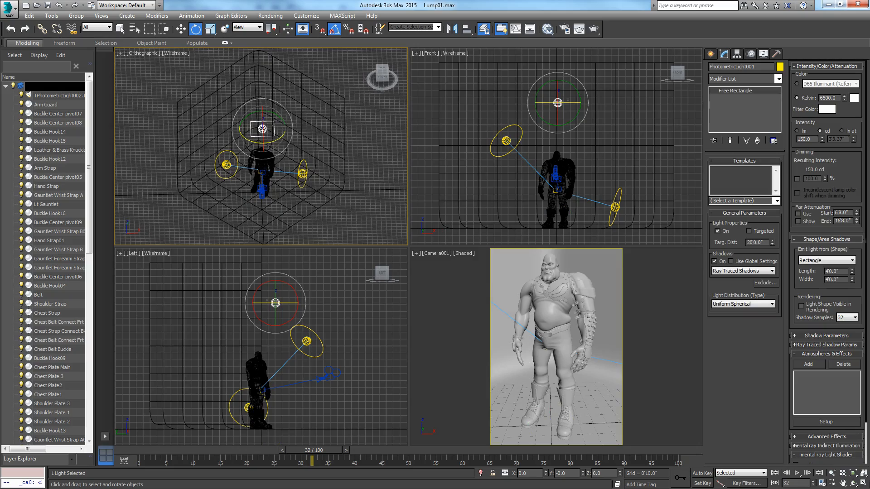
{"action": "left_click", "coordinate": [863, 484]}
{"action": "middle_click_drag", "start_coordinate": [459, 319], "coordinate": [475, 325], "text": "alt"}
{"action": "key", "text": "g"}
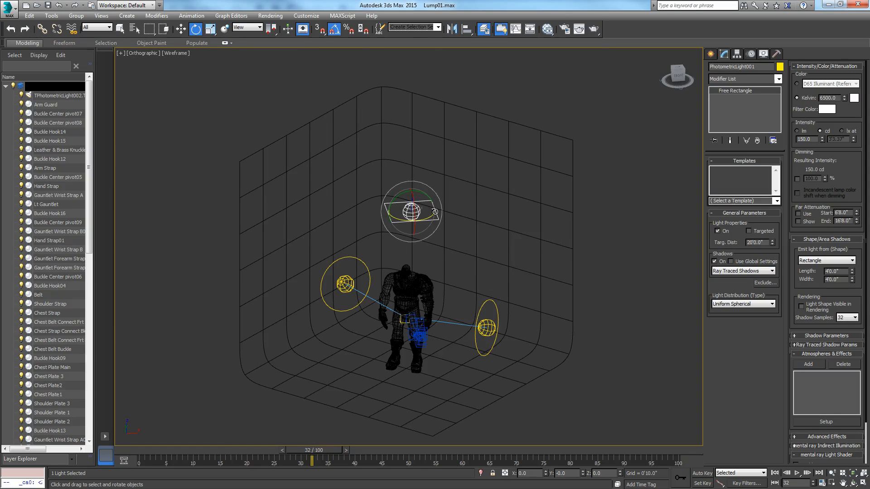
Examine from several angles how the three lights are placed around the character inside the backdrop.
{"action": "middle_click_drag", "start_coordinate": [421, 359], "coordinate": [405, 364]}
{"action": "middle_click_drag", "start_coordinate": [404, 365], "coordinate": [424, 342], "text": "alt"}
{"action": "middle_click_drag", "start_coordinate": [379, 323], "coordinate": [328, 299], "text": "alt"}
{"action": "mouse_move", "coordinate": [384, 349]}
{"action": "middle_mouse_down", "text": "alt"}
{"action": "mouse_move", "coordinate": [430, 352]}
{"action": "mouse_move", "coordinate": [390, 348]}
{"action": "middle_mouse_up", "text": "alt"}
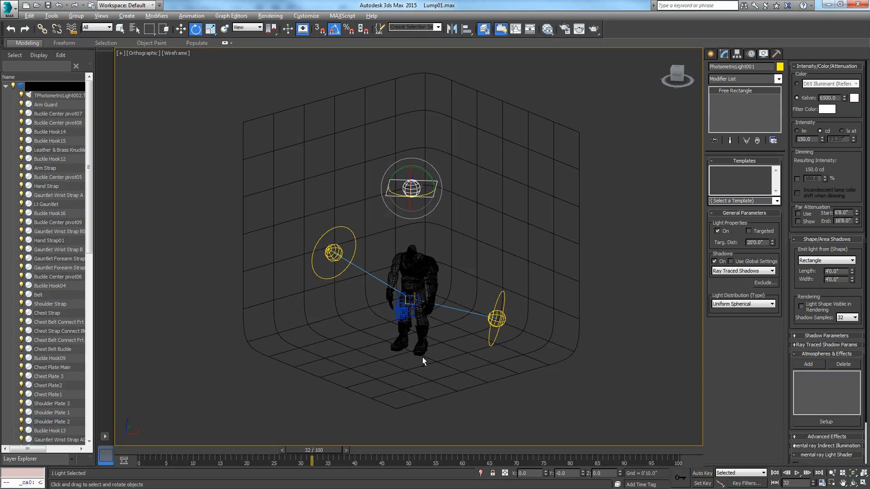
{"action": "middle_click_drag", "start_coordinate": [426, 370], "coordinate": [492, 334], "text": "alt"}
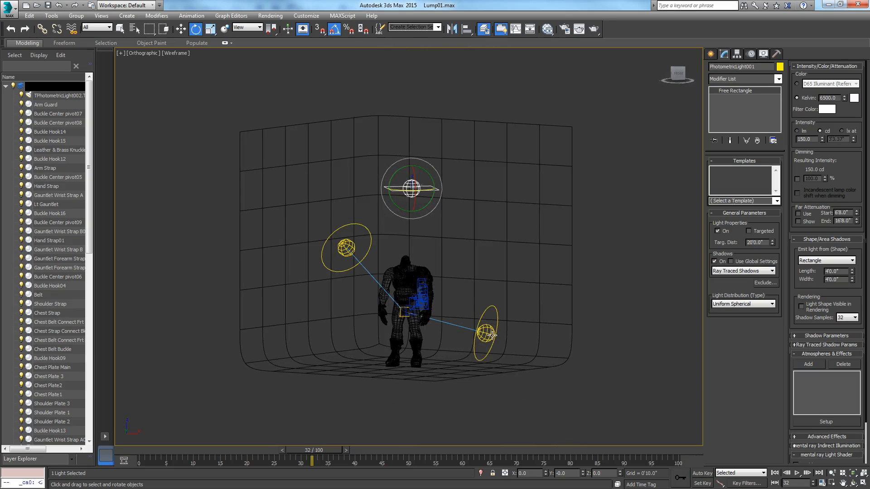
{"action": "middle_click_drag", "start_coordinate": [449, 352], "coordinate": [431, 370], "text": "alt"}
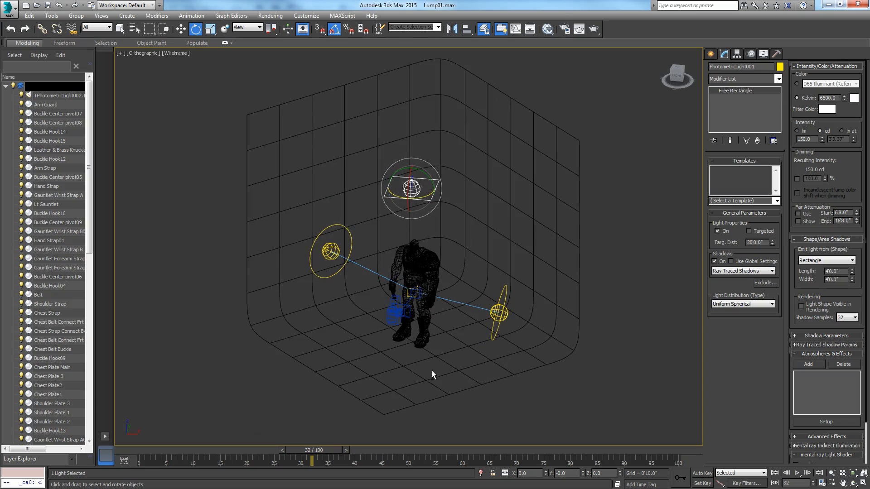
{"action": "middle_click_drag", "start_coordinate": [474, 344], "coordinate": [433, 346], "text": "alt"}
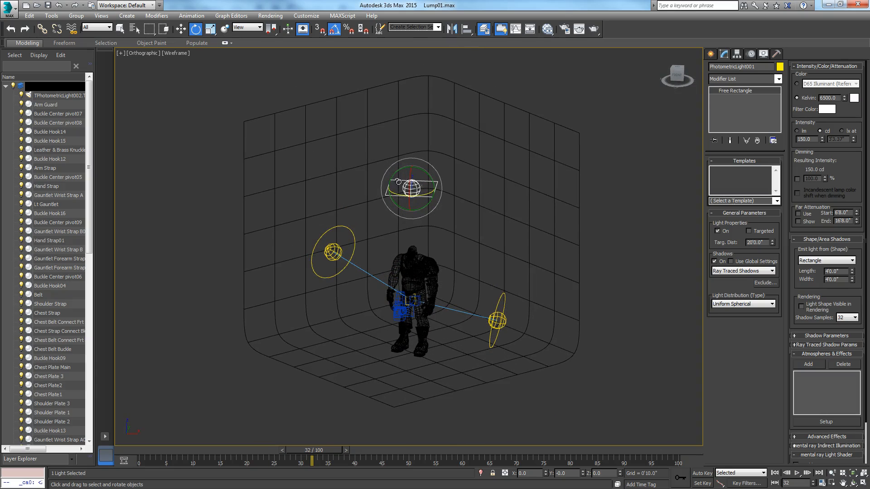
Inspect the settings of the upper and lower target disc lights, and restore the four-viewport layout.
{"action": "left_click", "coordinate": [332, 252]}
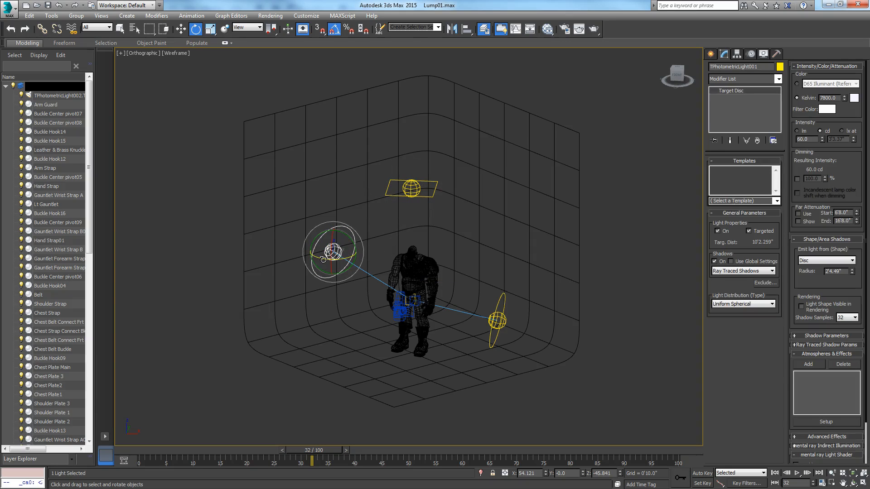
{"action": "left_click", "coordinate": [500, 327]}
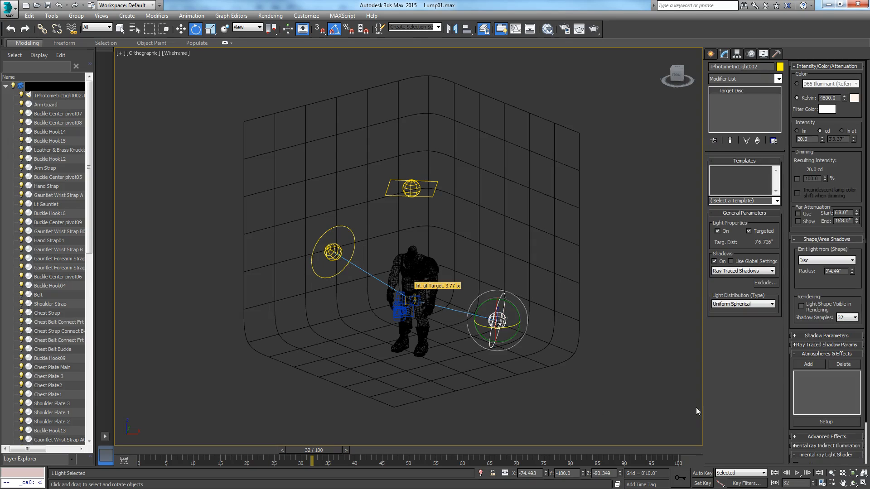
{"action": "left_click", "coordinate": [863, 483]}
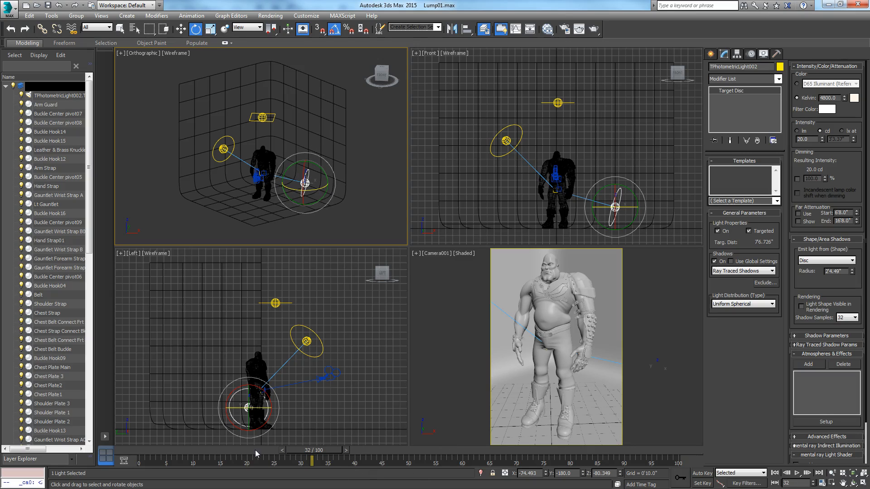
{"action": "mouse_move", "coordinate": [314, 453]}
{"action": "left_mouse_down"}
{"action": "mouse_move", "coordinate": [204, 455]}
{"action": "mouse_move", "coordinate": [318, 463]}
{"action": "left_mouse_up"}
{"action": "key", "text": "e"}
{"action": "mouse_move", "coordinate": [311, 450]}
{"action": "left_mouse_down"}
{"action": "mouse_move", "coordinate": [133, 446]}
{"action": "mouse_move", "coordinate": [311, 465]}
{"action": "left_mouse_up"}
{"action": "key", "text": "e"}
{"action": "mouse_move", "coordinate": [310, 453]}
{"action": "left_mouse_down"}
{"action": "mouse_move", "coordinate": [133, 455]}
{"action": "mouse_move", "coordinate": [311, 468]}
{"action": "left_mouse_up"}
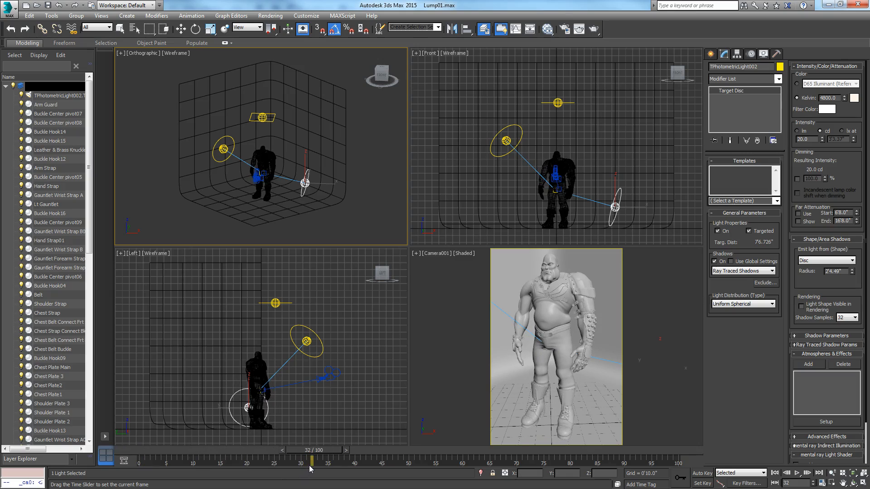
{"action": "key", "text": "e"}
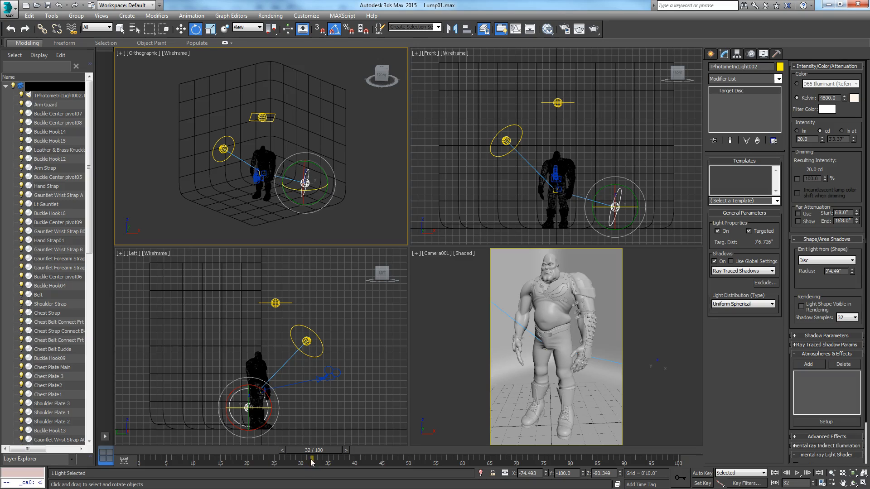
{"action": "left_click_drag", "start_coordinate": [314, 454], "coordinate": [307, 461]}
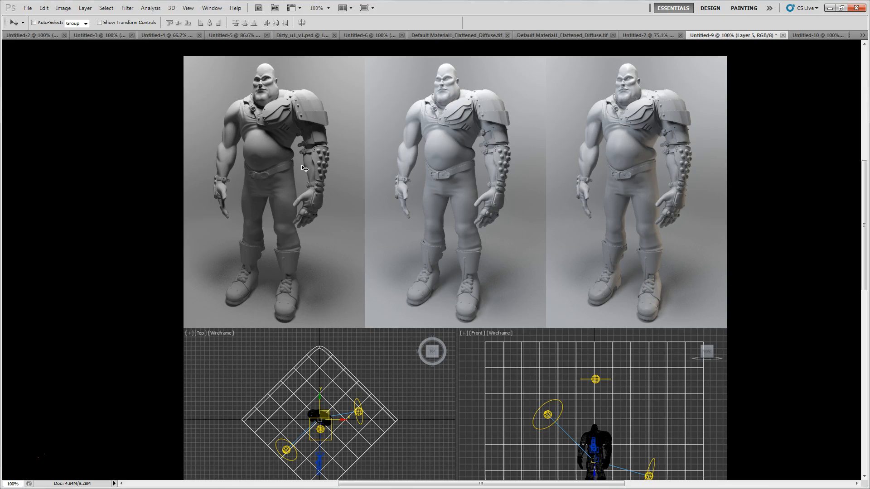
Compare the three lighting test renders with the light-placement screenshots beneath them in Photoshop, and return to 3ds Max.
{"action": "key", "text": "h"}
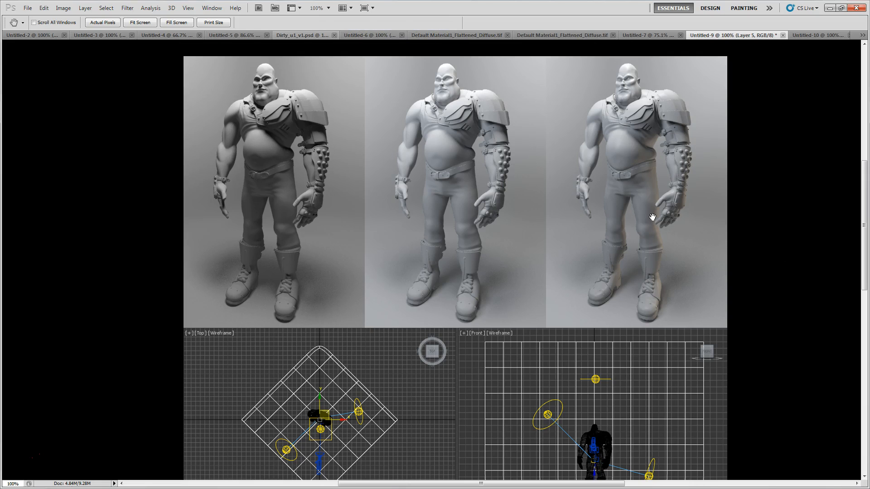
{"action": "left_click_drag", "start_coordinate": [523, 412], "coordinate": [487, 155]}
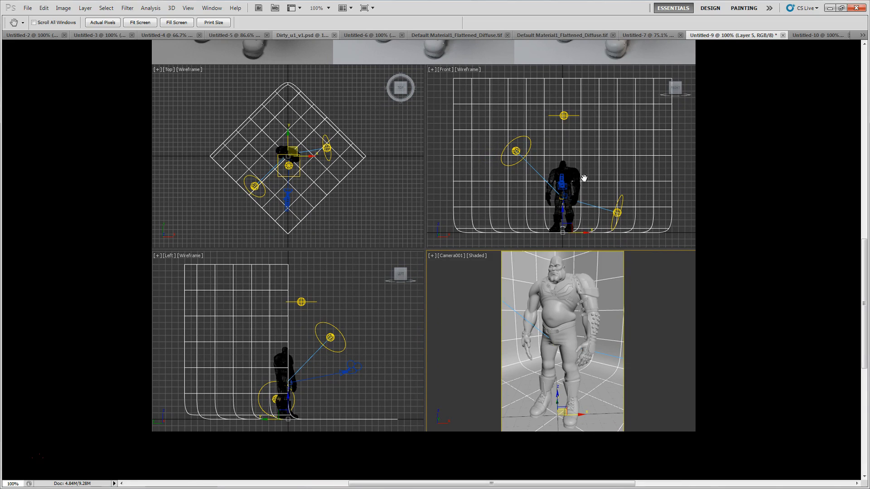
{"action": "left_click_drag", "start_coordinate": [473, 123], "coordinate": [528, 336]}
{"action": "left_click_drag", "start_coordinate": [504, 152], "coordinate": [443, 203]}
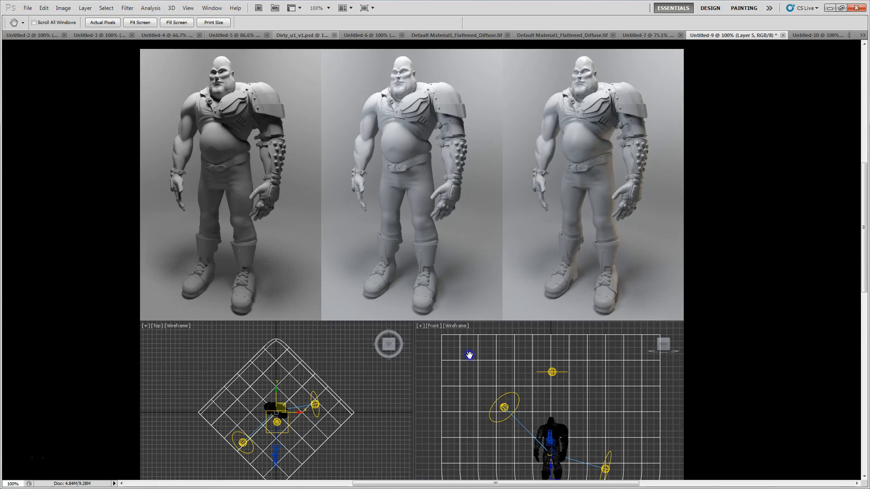
{"action": "left_click_drag", "start_coordinate": [469, 355], "coordinate": [369, 201]}
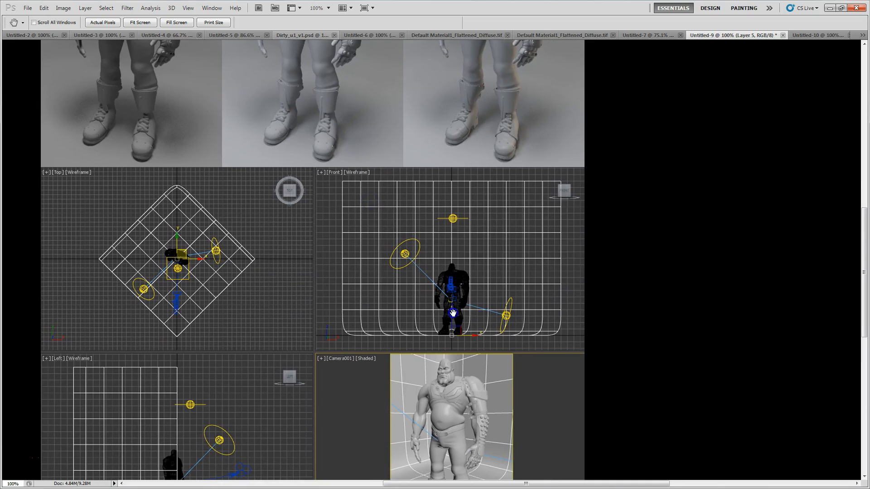
{"action": "left_click_drag", "start_coordinate": [453, 312], "coordinate": [482, 320]}
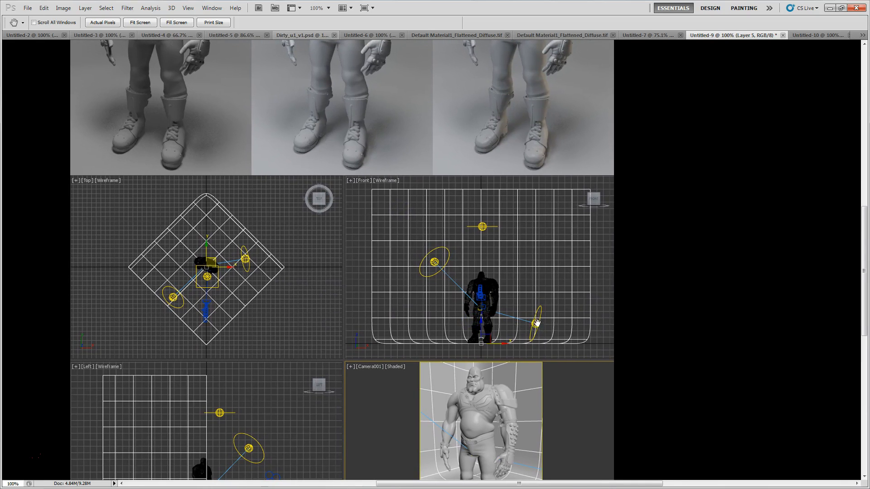
{"action": "left_click_drag", "start_coordinate": [475, 221], "coordinate": [550, 311]}
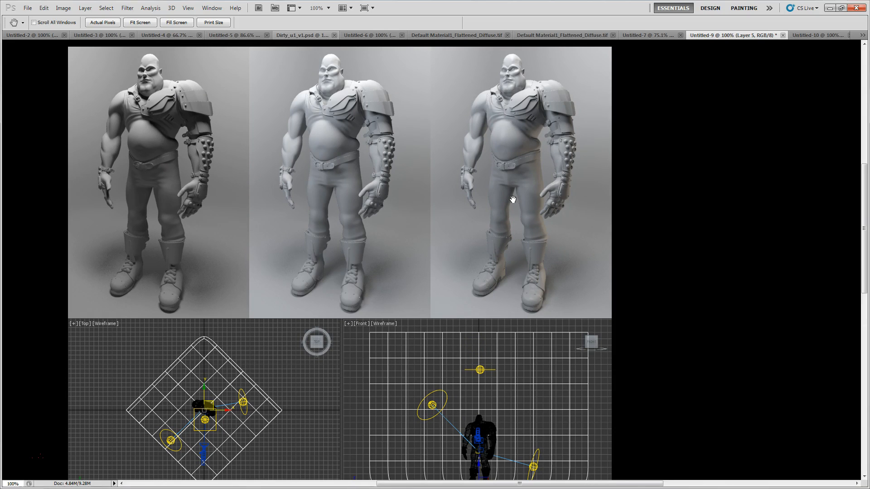
{"action": "left_click", "coordinate": [829, 7]}
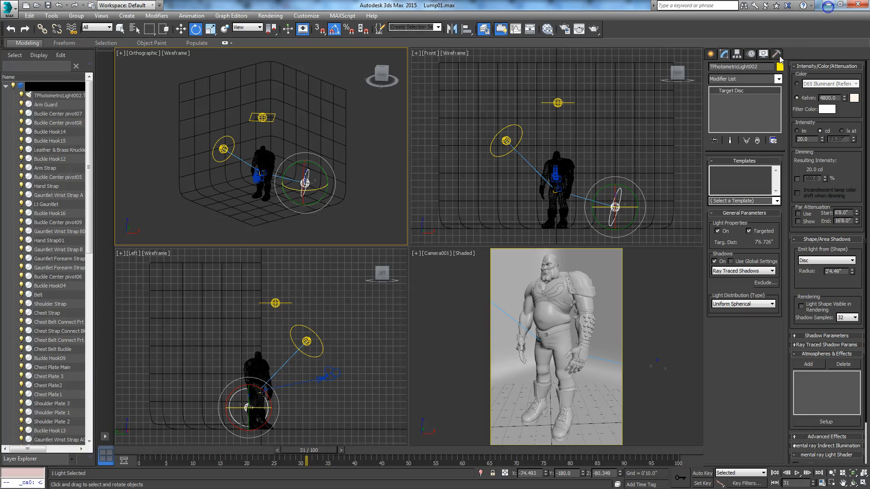
Check which objects the selected lower disc light excludes in its Exclude/Include list, and cancel the dialog.
{"action": "left_click", "coordinate": [764, 283]}
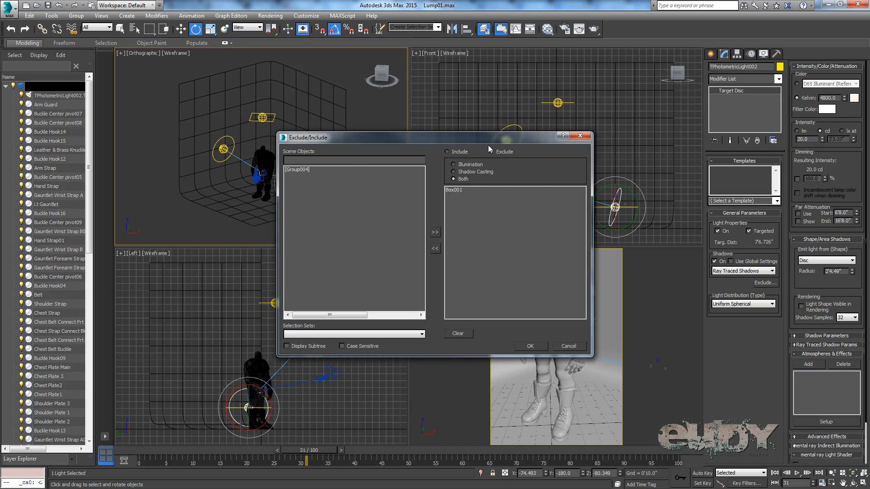
{"action": "left_click", "coordinate": [569, 347]}
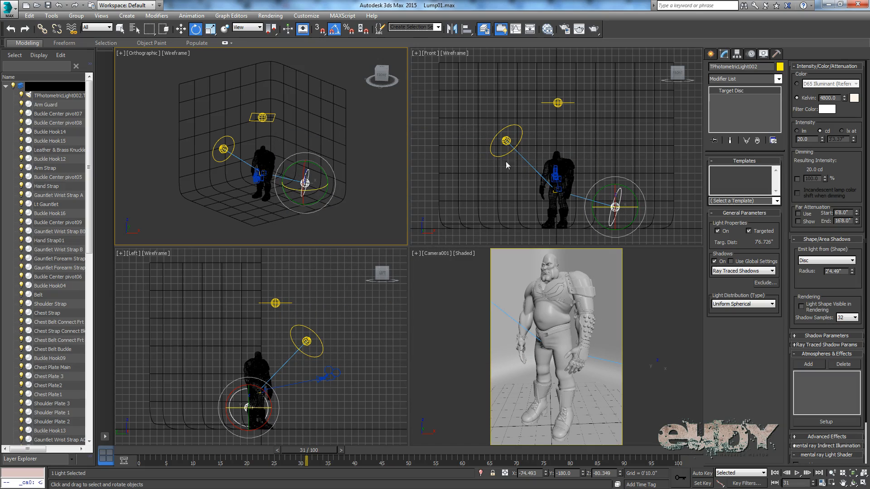